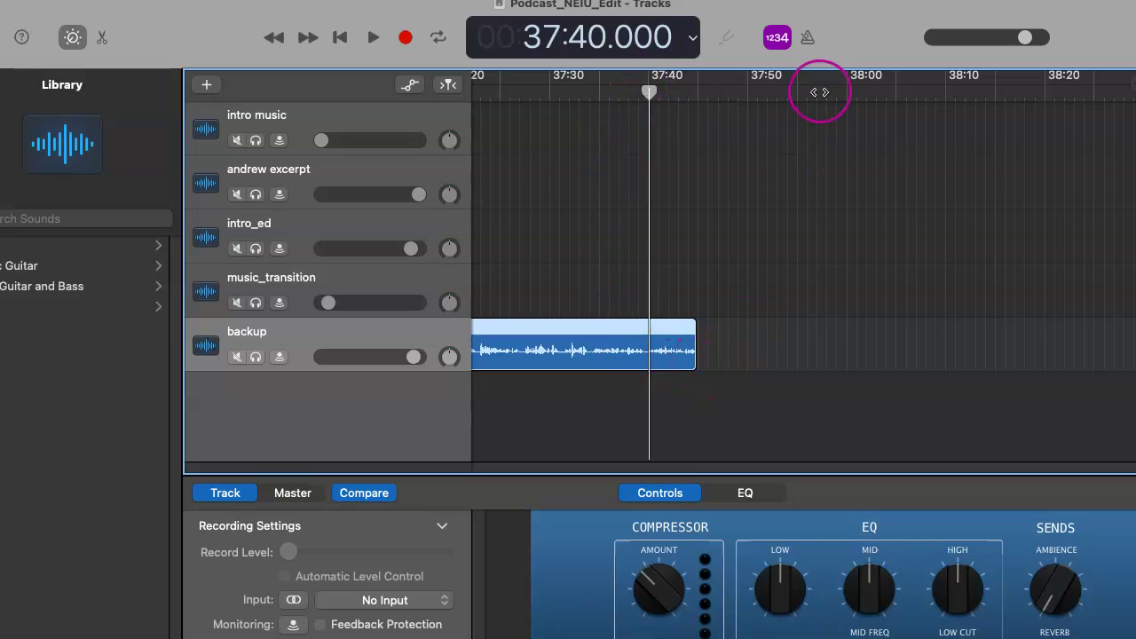
- Play back the end of the backup track and move Finder's Downloads window off the tracks
left_click(372, 38)
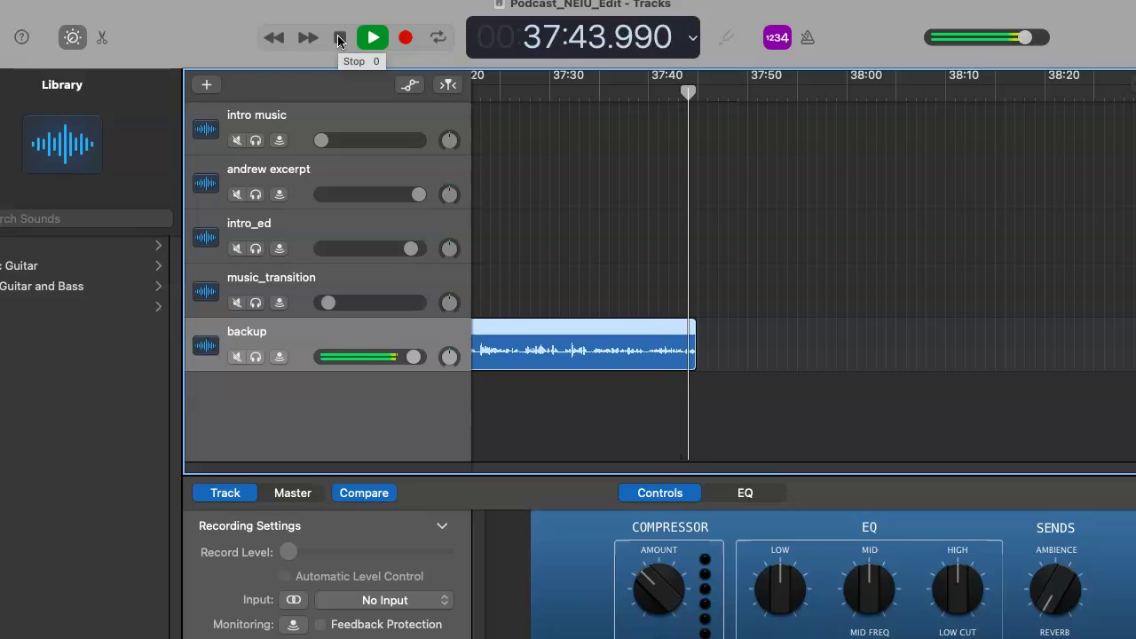
left_click(340, 38)
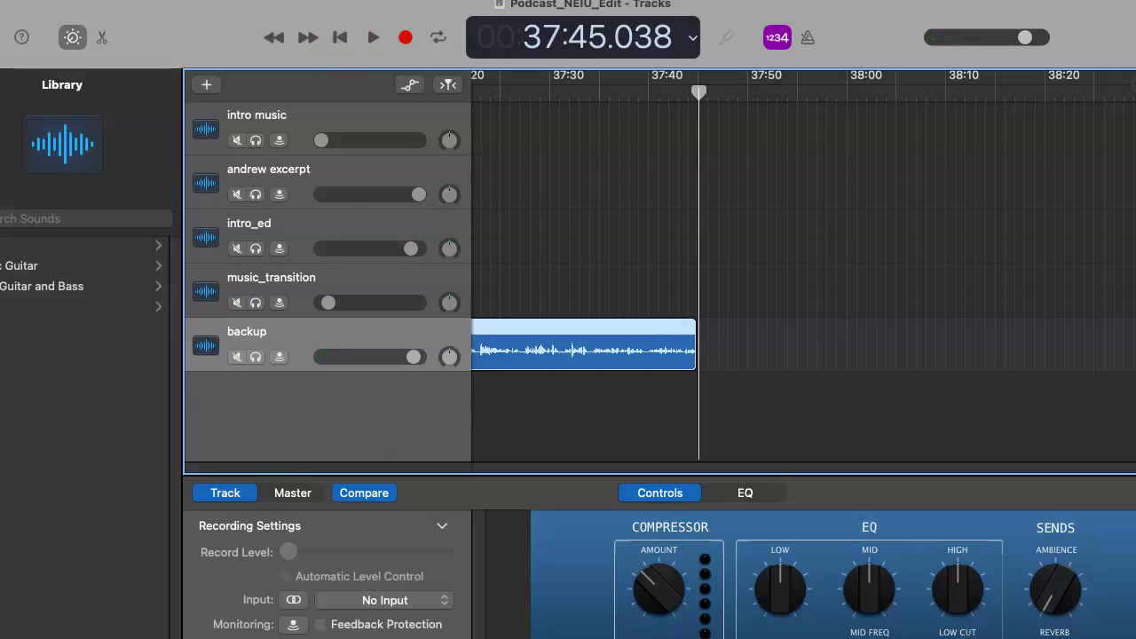
key("super+Tab")
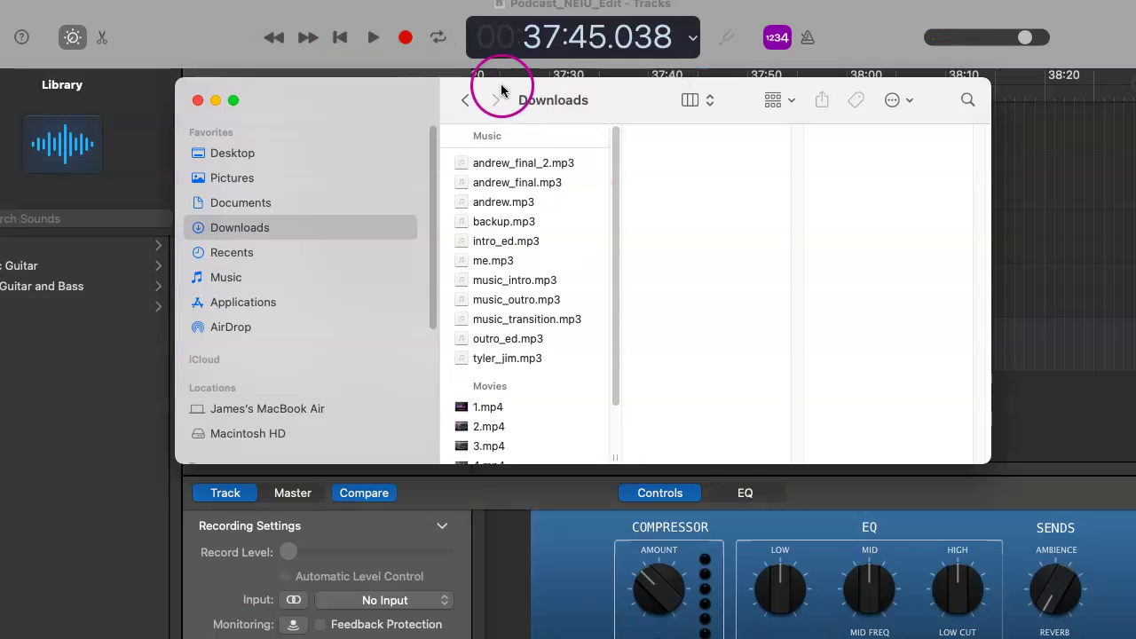
left_click_drag(503, 86, 123, 182)
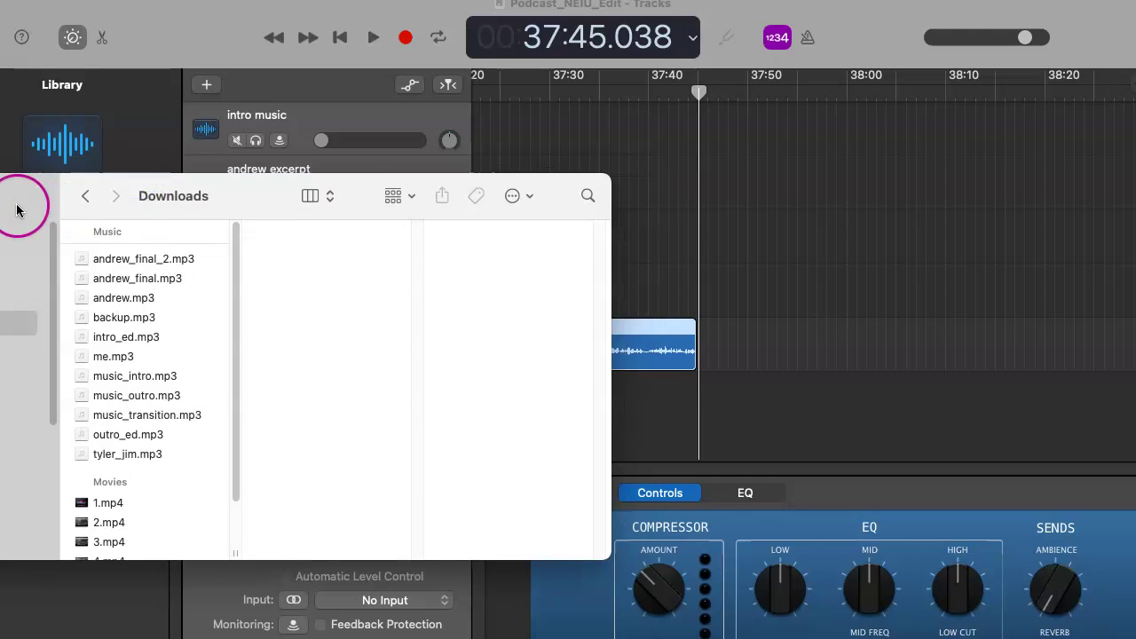
left_click_drag(16, 209, 69, 203)
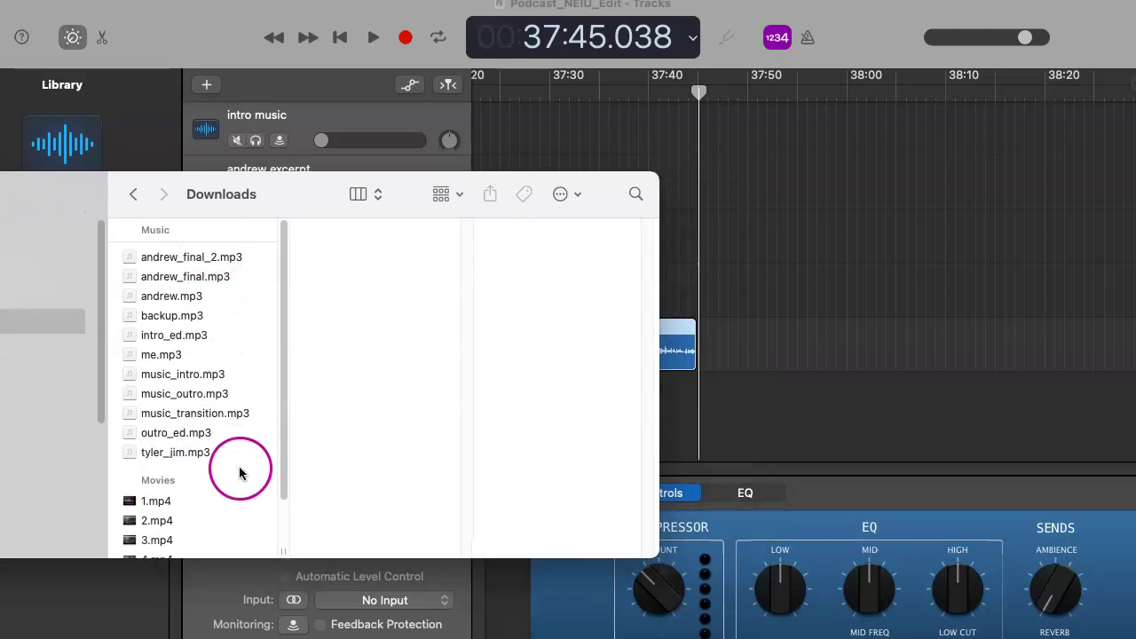
left_click_drag(31, 207, 7, 345)
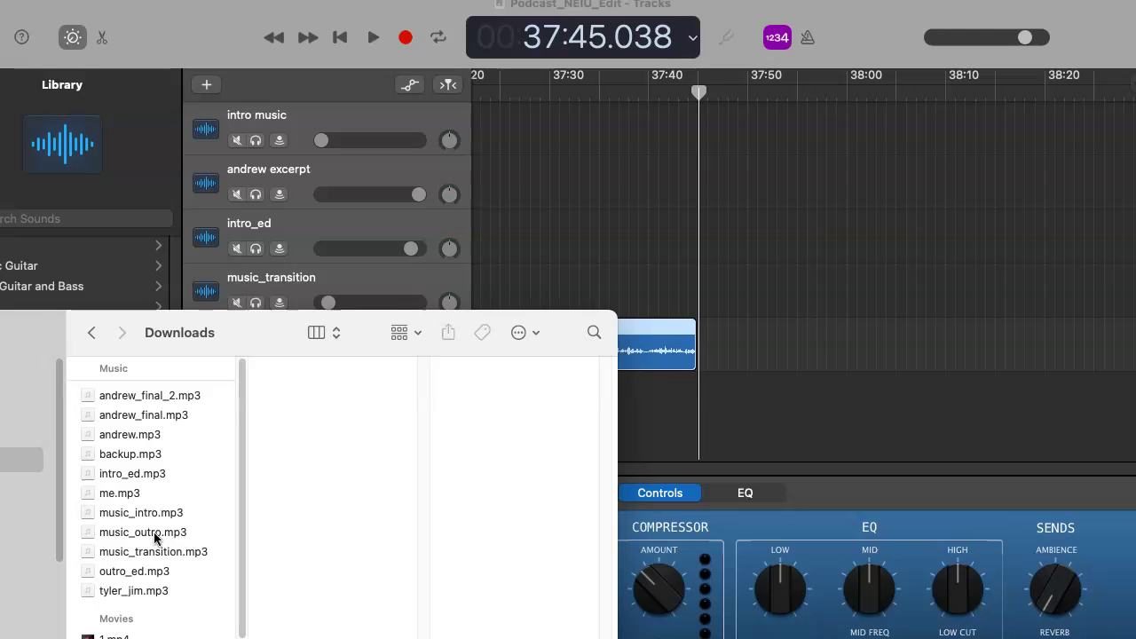
- Add music_outro.mp3 and outro_ed.mp3 as new tracks and turn up outro_ed's volume
left_click_drag(154, 537, 685, 402)
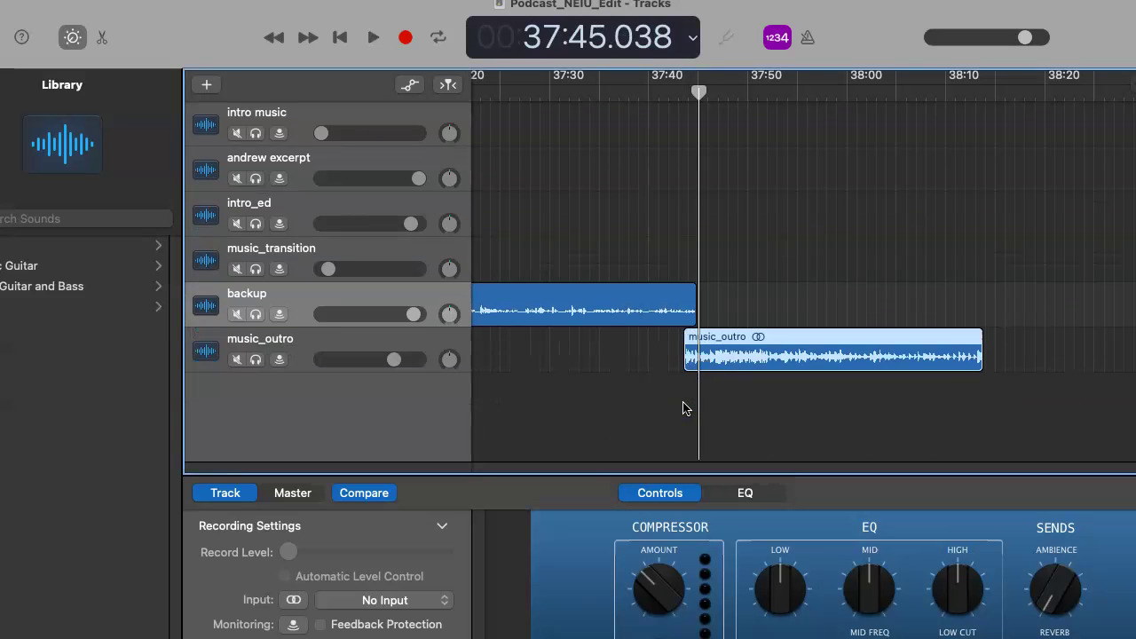
key("super+Tab")
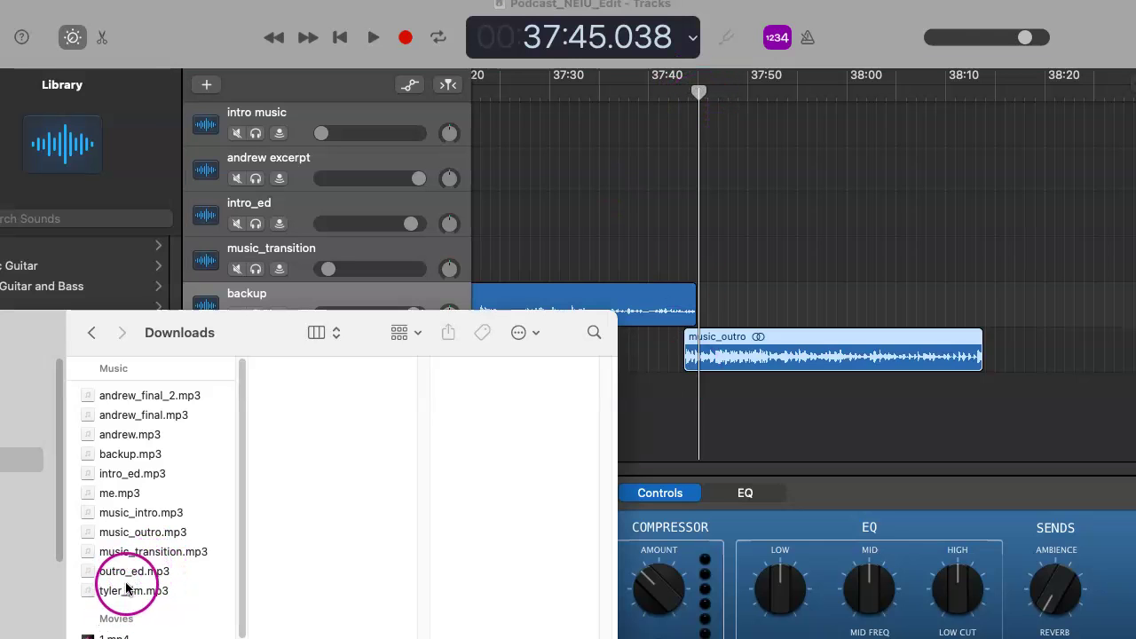
left_click_drag(123, 577, 688, 397)
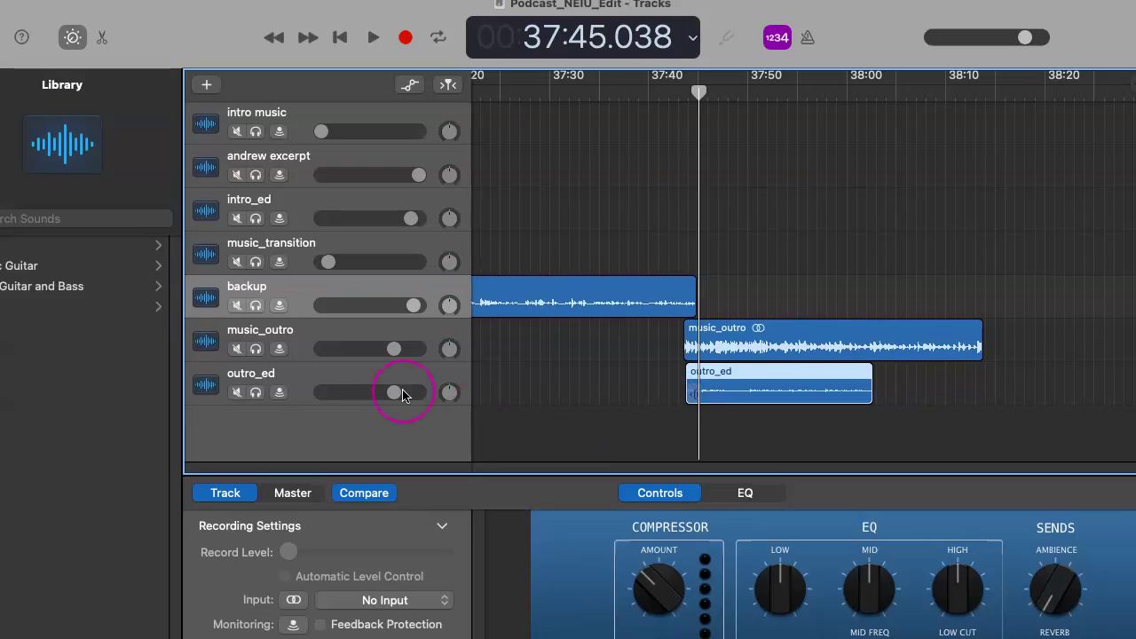
left_click_drag(389, 397, 426, 399)
- Play back the transition into the outro from 37:43
left_click_drag(701, 94, 675, 101)
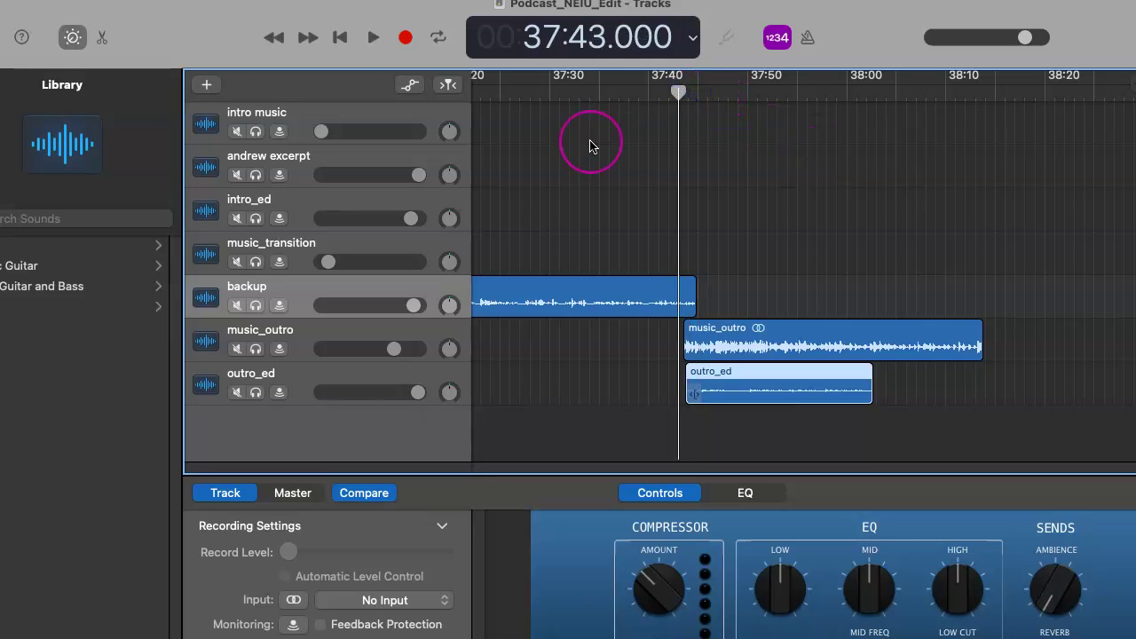
left_click(373, 37)
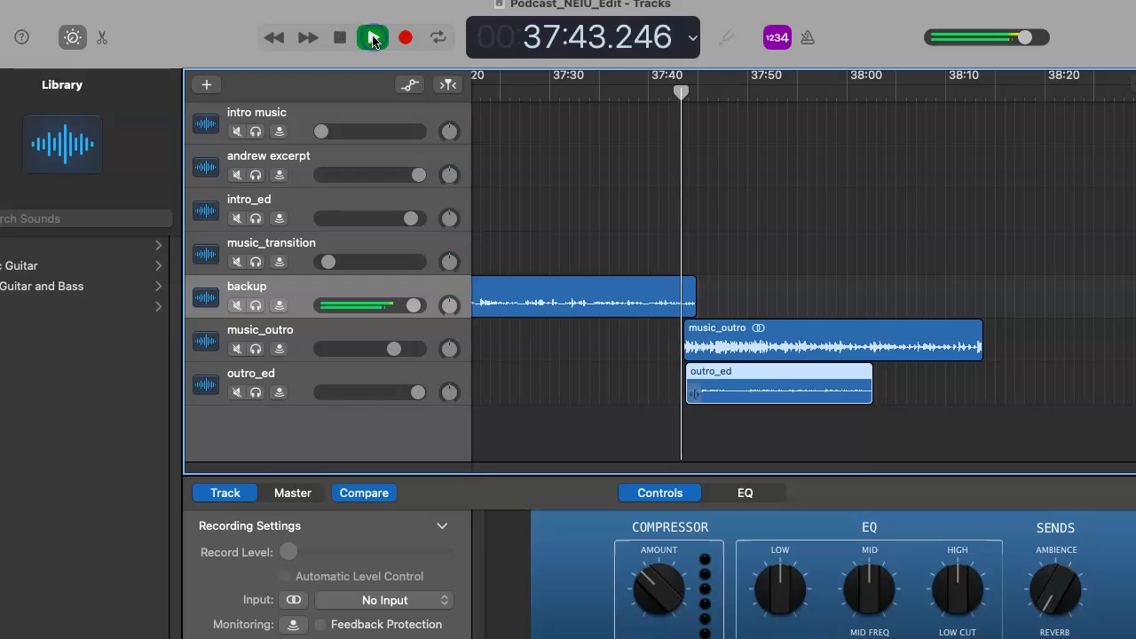
left_click(343, 36)
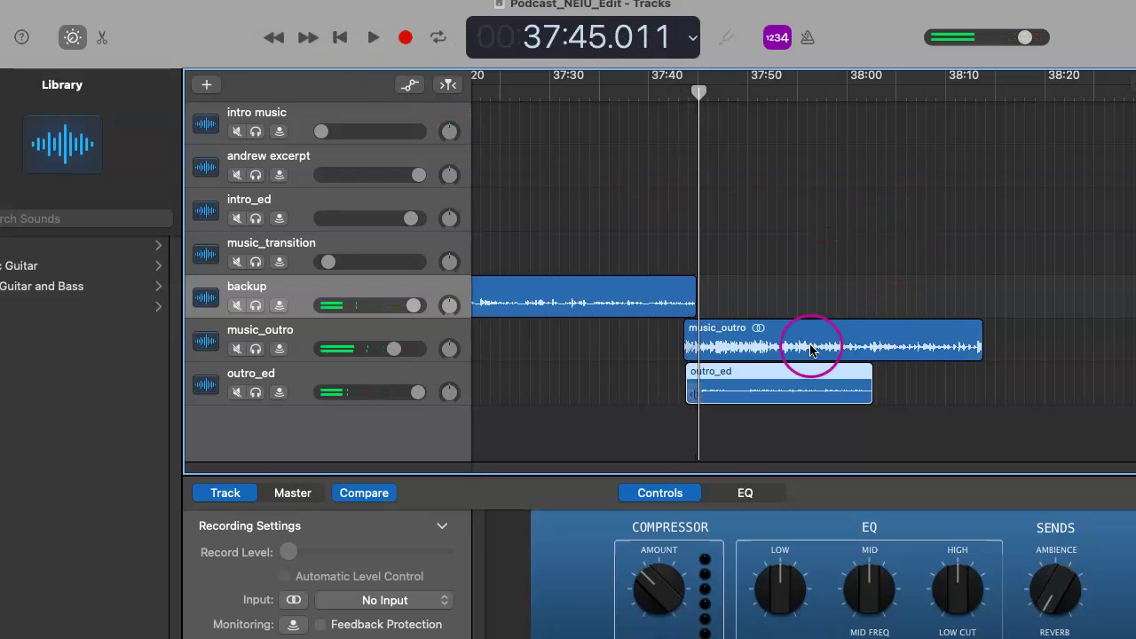
- Start music_outro at about 37:43.8, shift outro_ed later, and raise music_outro's volume
left_click_drag(740, 338, 761, 331)
left_click_drag(750, 391, 759, 390)
left_click_drag(753, 333, 860, 383)
left_click_drag(802, 345, 827, 346)
left_click_drag(393, 348, 406, 349)
left_click_drag(752, 334, 724, 330)
left_click_drag(700, 89, 681, 96)
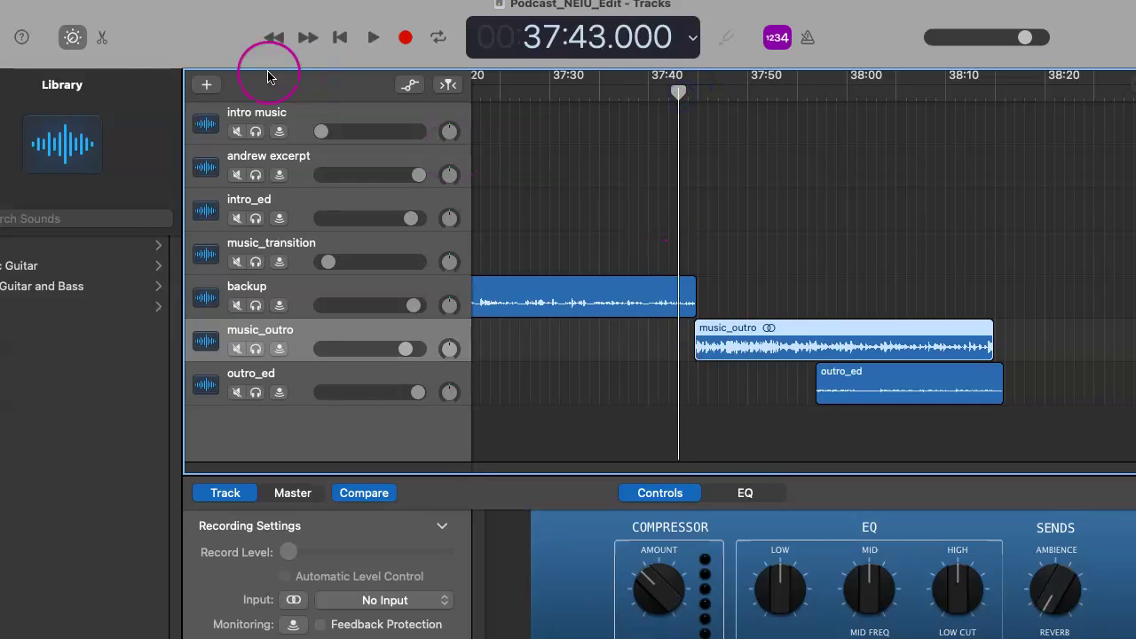
- Show the volume automation lanes and add a point near the start of music_outro
left_click(411, 86)
left_click(411, 86)
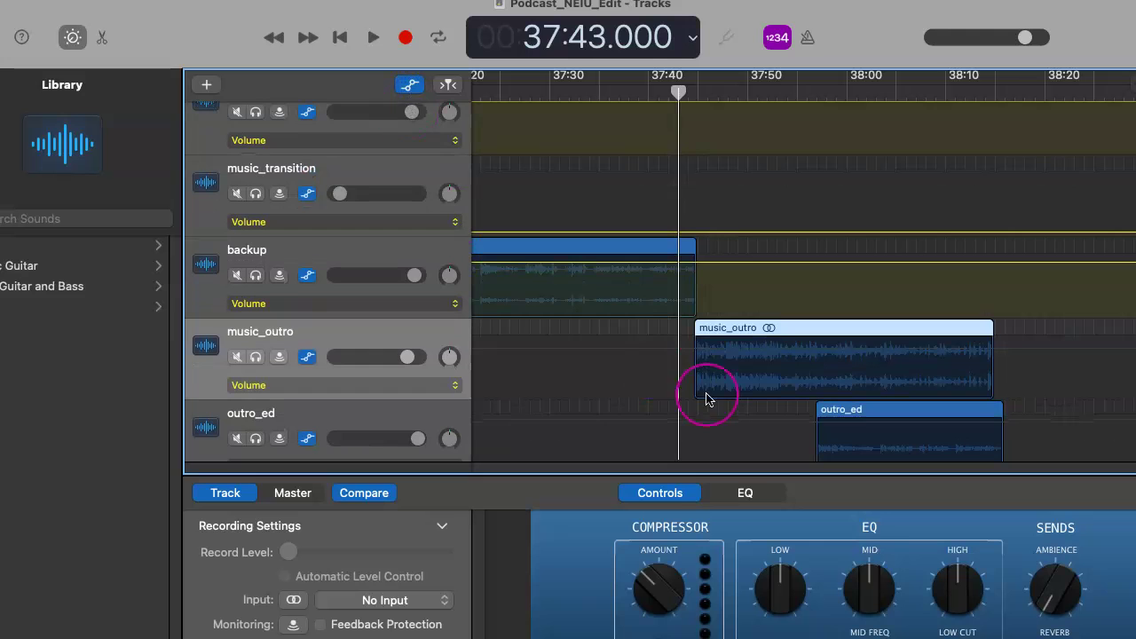
scroll(741, 408, "down", 3)
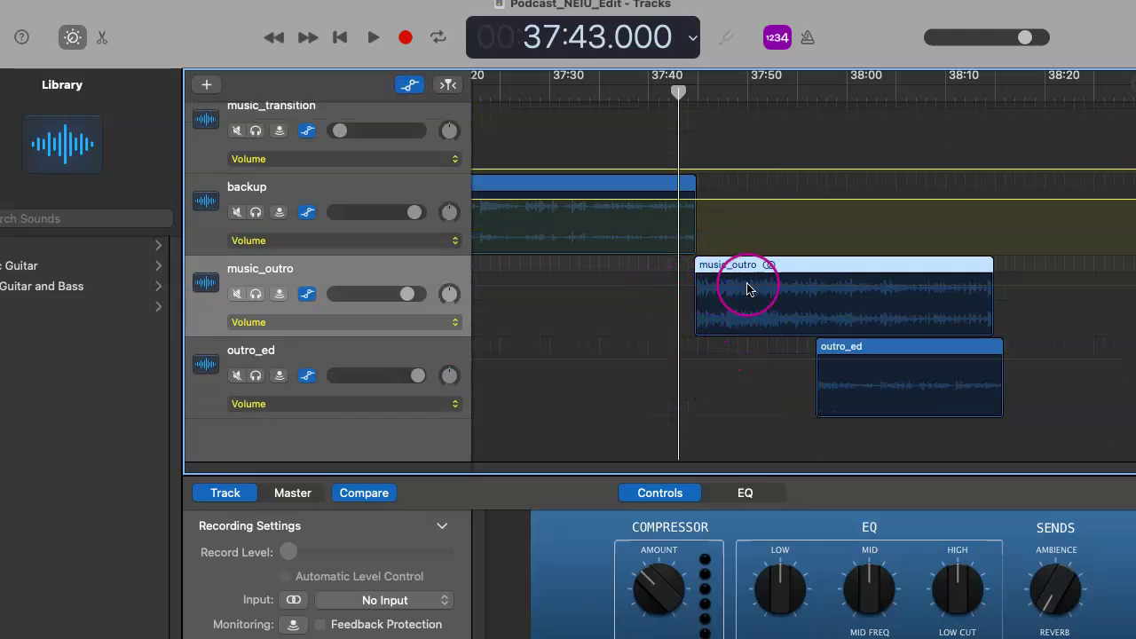
left_click(694, 293)
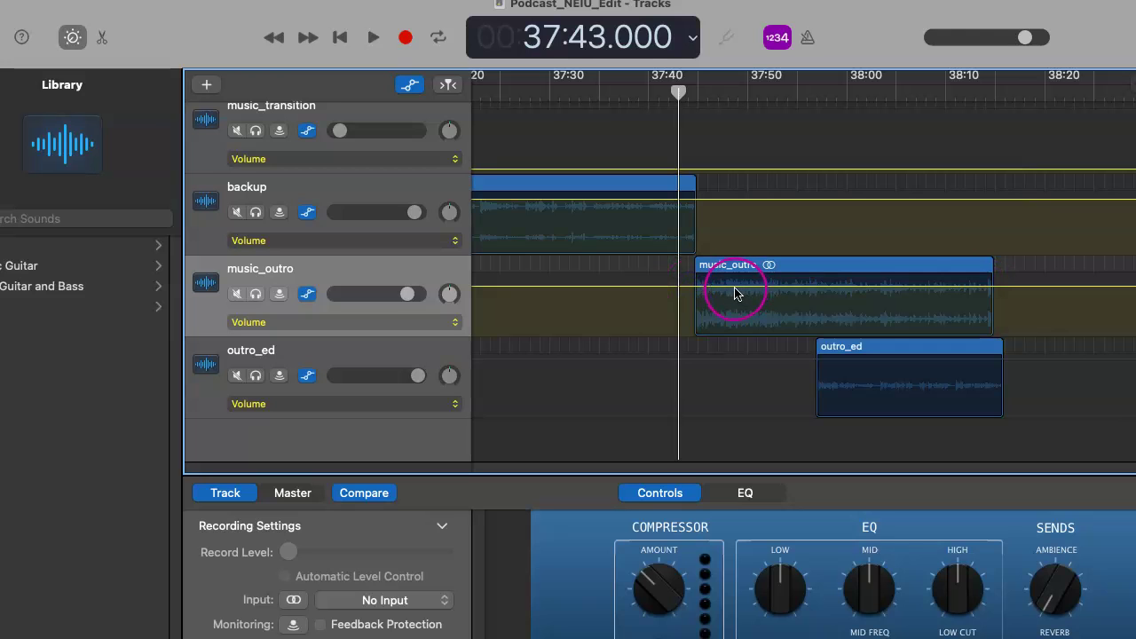
left_click(728, 288)
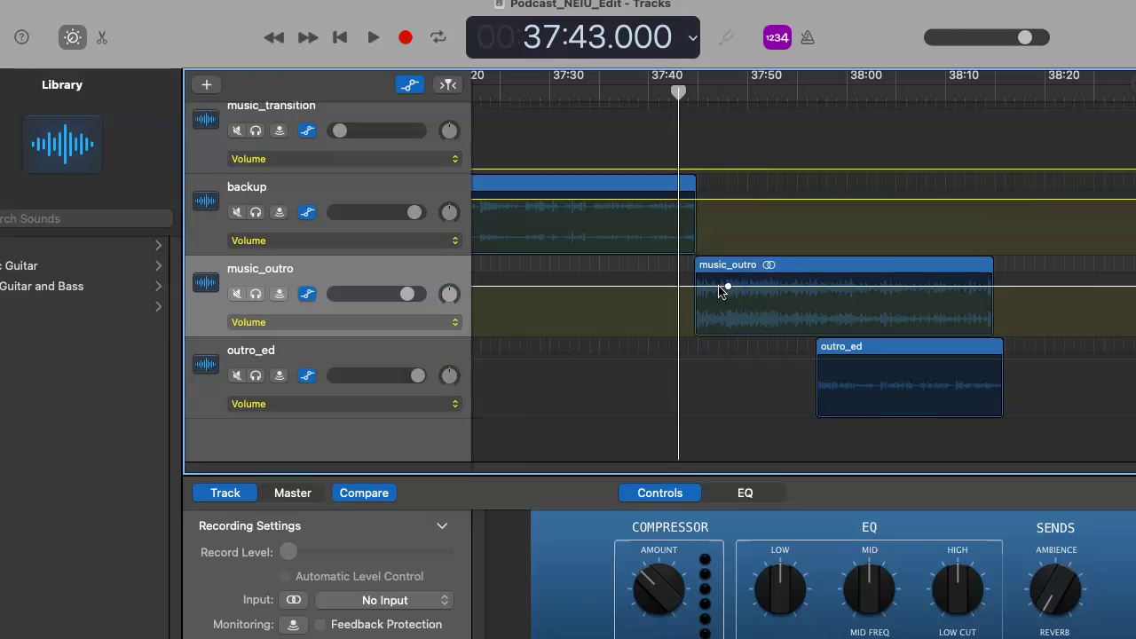
left_click_drag(719, 288, 694, 341)
- Nudge music_outro slightly earlier, drop its point to -∞ dB at 37:44, and play from 37:41
left_click(410, 84)
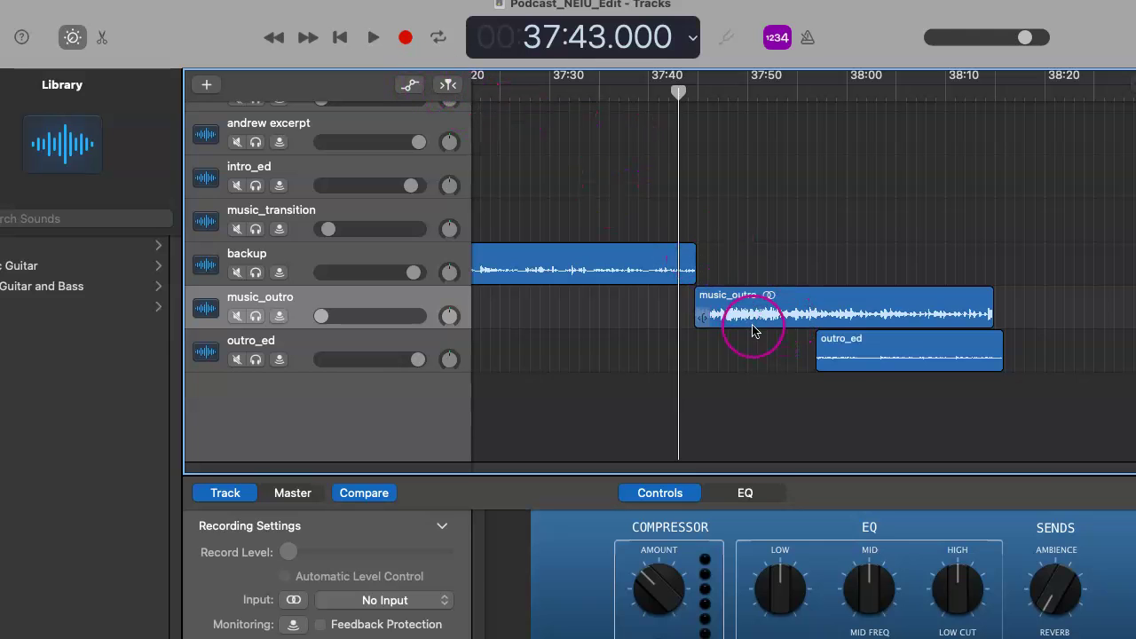
left_click_drag(753, 329, 746, 328)
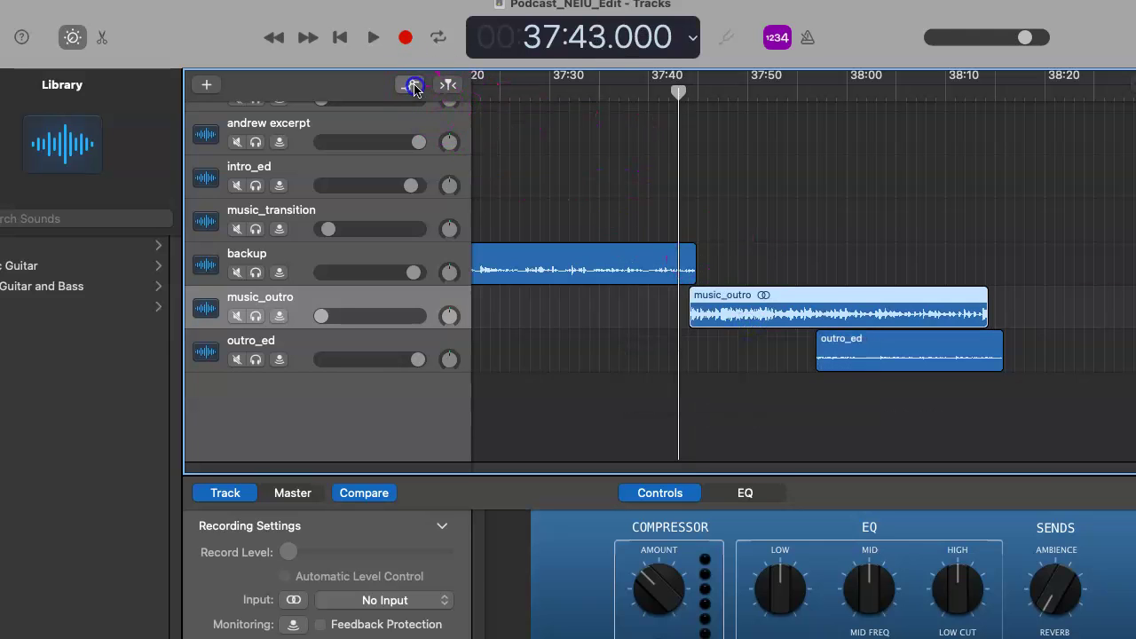
left_click(409, 84)
left_click_drag(699, 363, 691, 364)
left_click_drag(680, 92, 659, 95)
key("a")
left_click(373, 37)
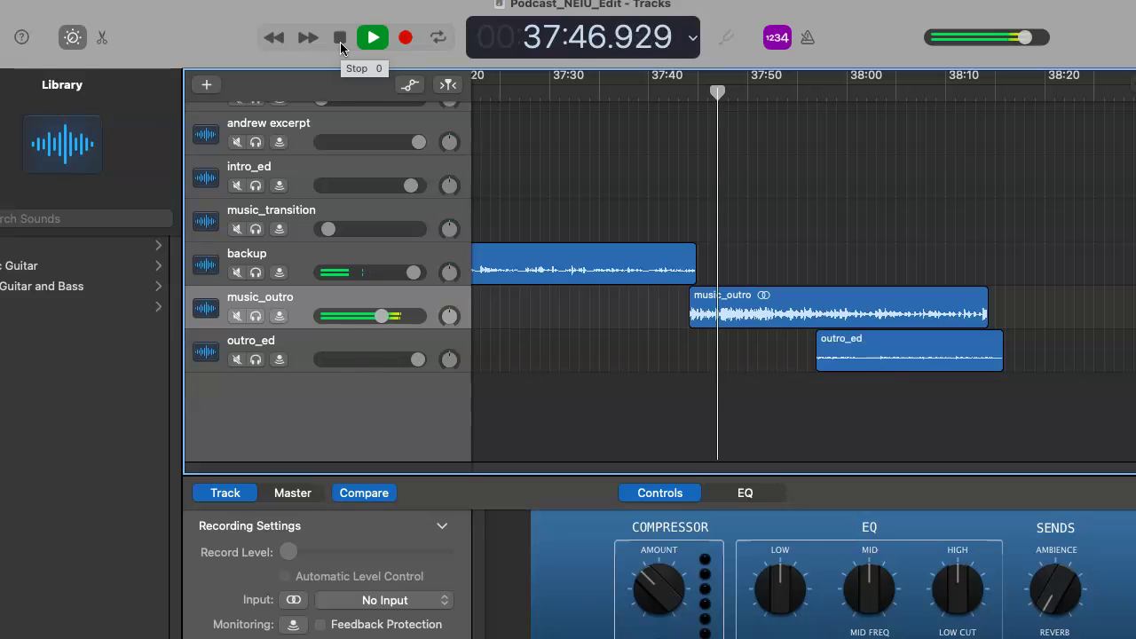
- Stop playback and set the music_outro fade-in peak to +0.7 dB
left_click(340, 37)
left_click(405, 316)
left_click(402, 86)
left_click(740, 323)
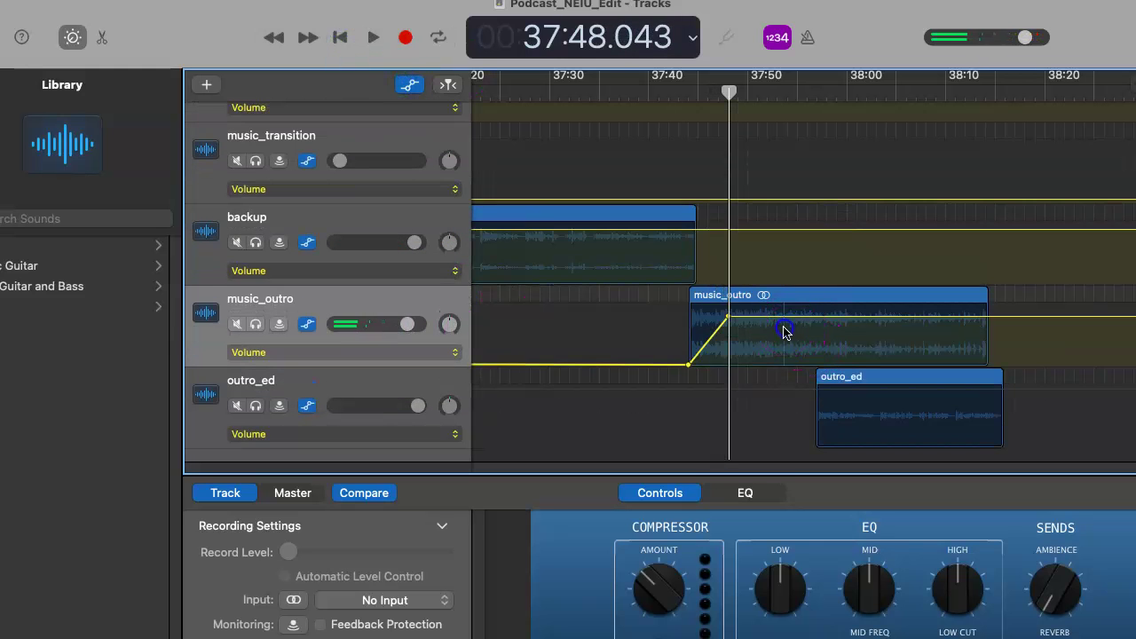
left_click_drag(781, 316, 722, 322)
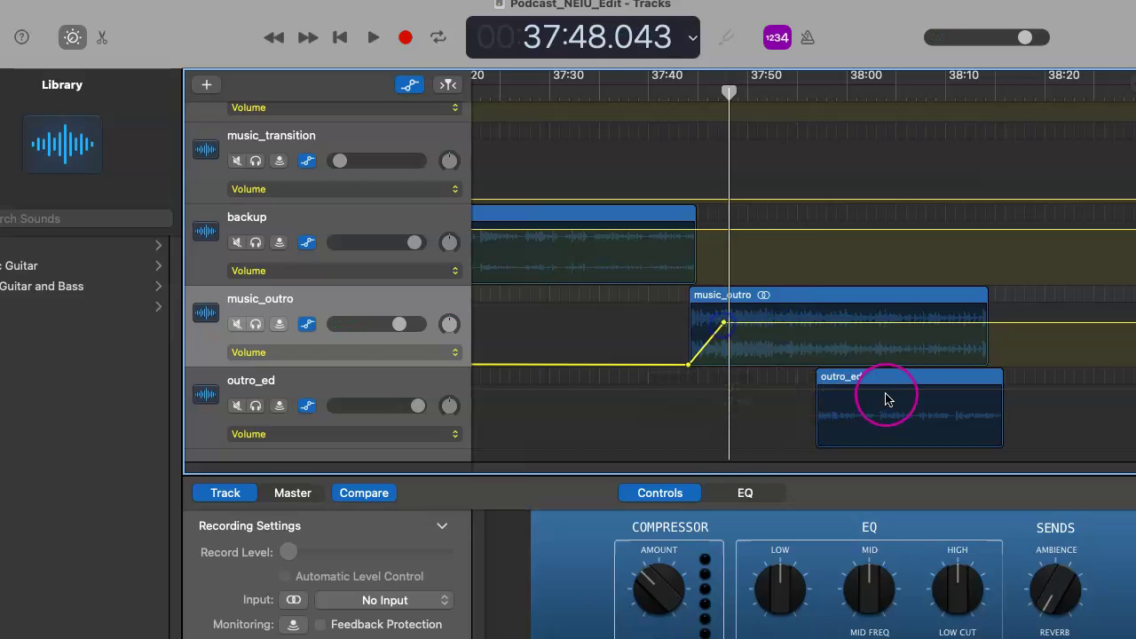
left_click(408, 86)
- Move the outro_ed clip earlier so it starts at 37:52
left_click_drag(862, 355, 834, 357)
left_click_drag(728, 96, 767, 110)
left_click_drag(837, 355, 863, 367)
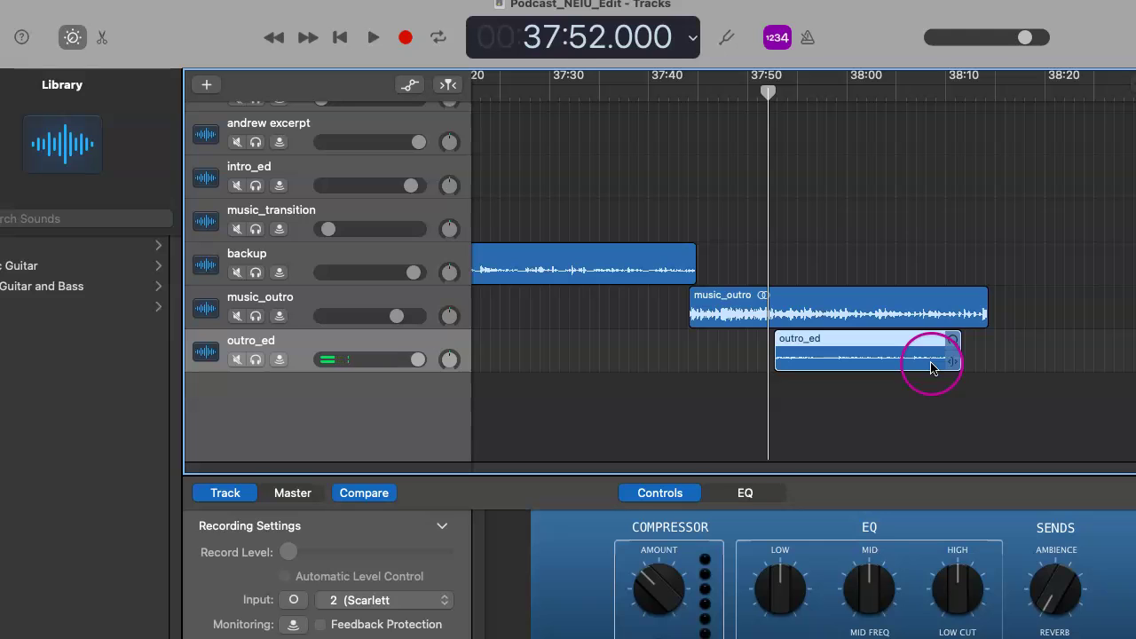
left_click_drag(931, 368, 925, 368)
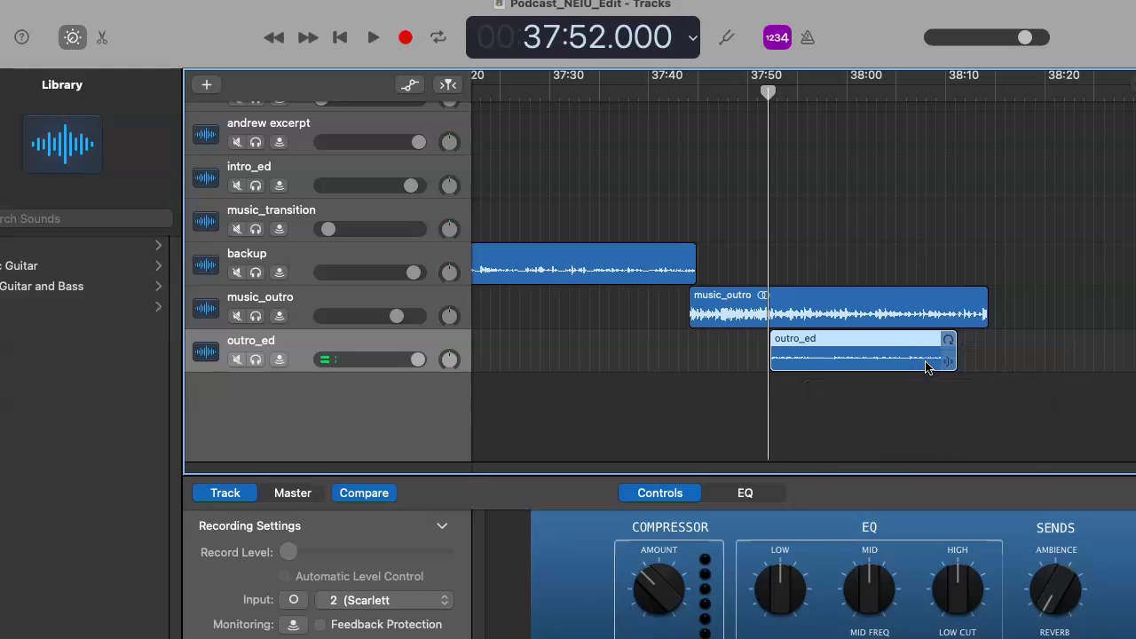
left_click(818, 187)
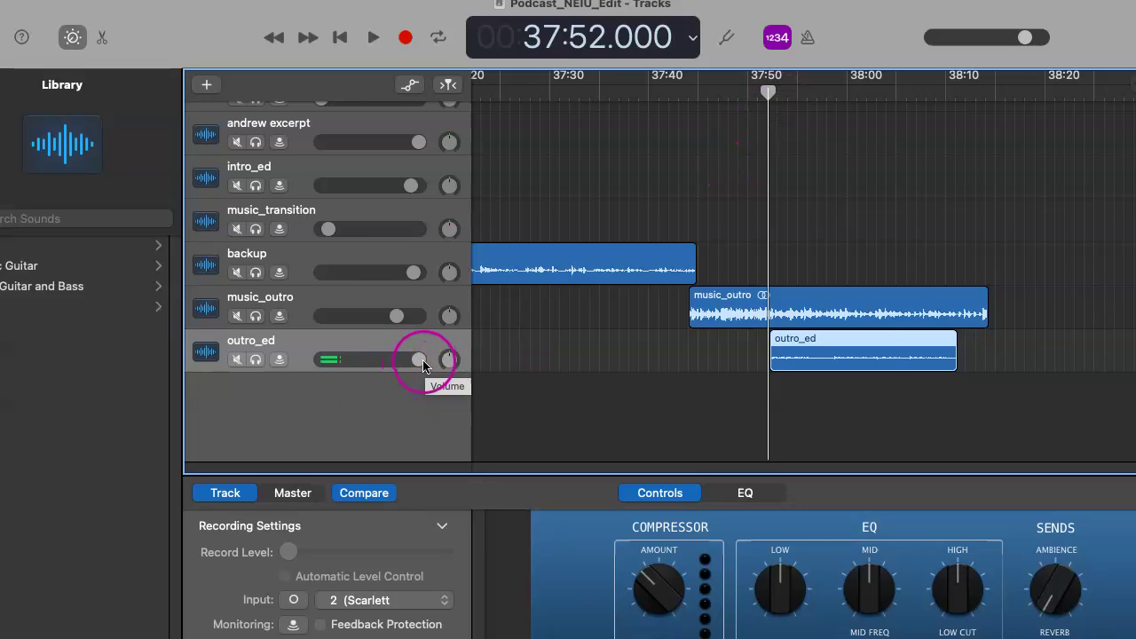
- Add a music_outro volume point at 37:52 and lower the music to -18.2 dB until about 38:11
left_click_drag(764, 88, 765, 97)
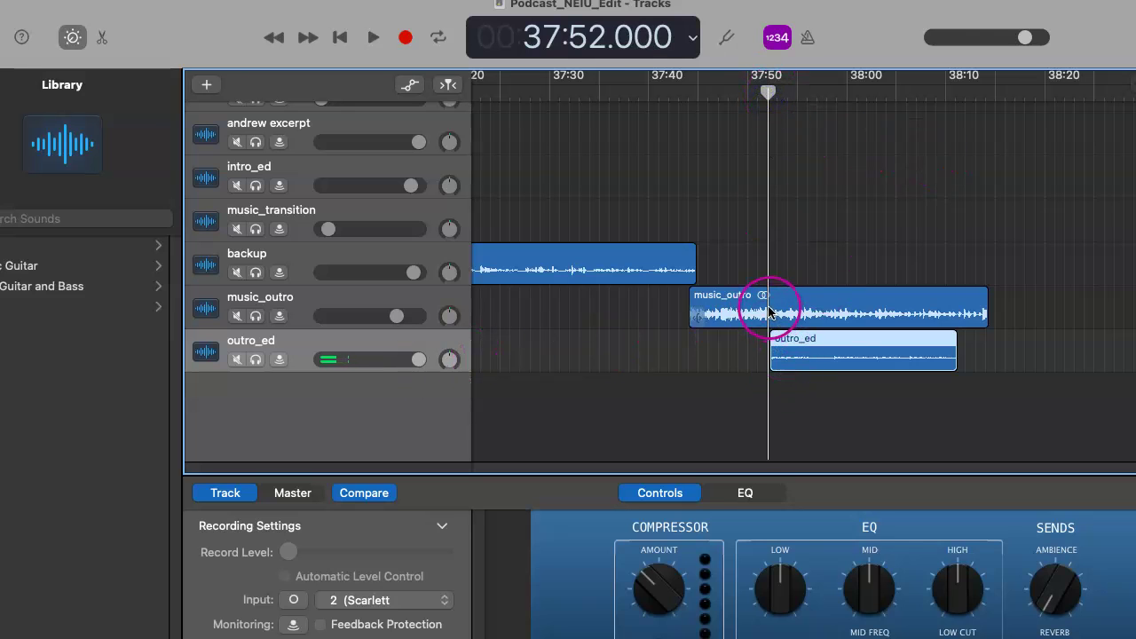
left_click(408, 84)
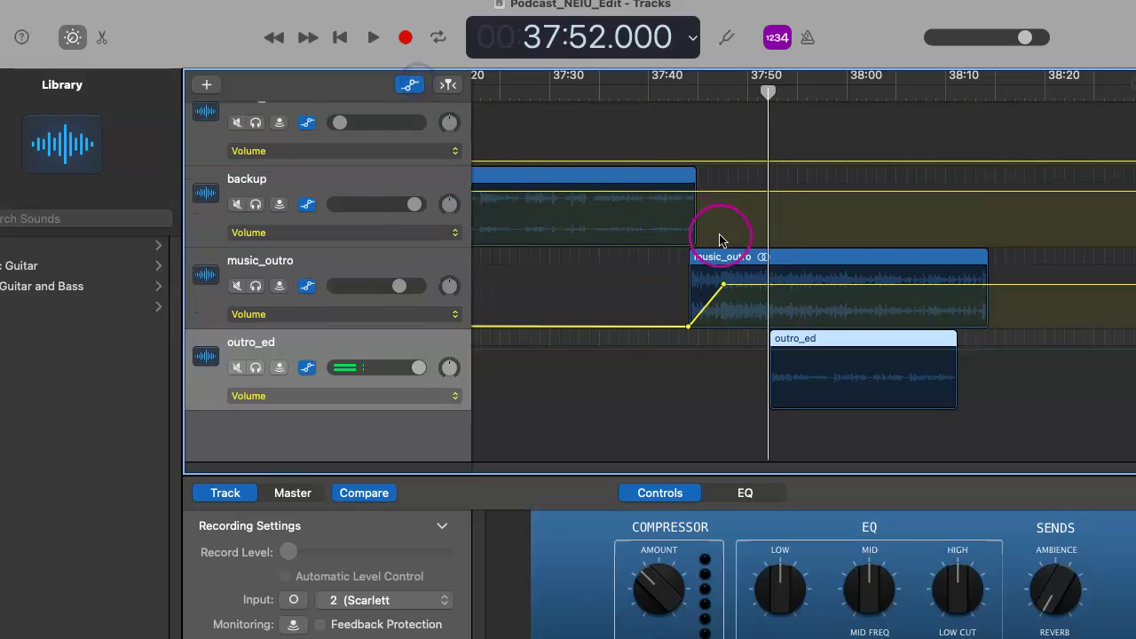
left_click(766, 285)
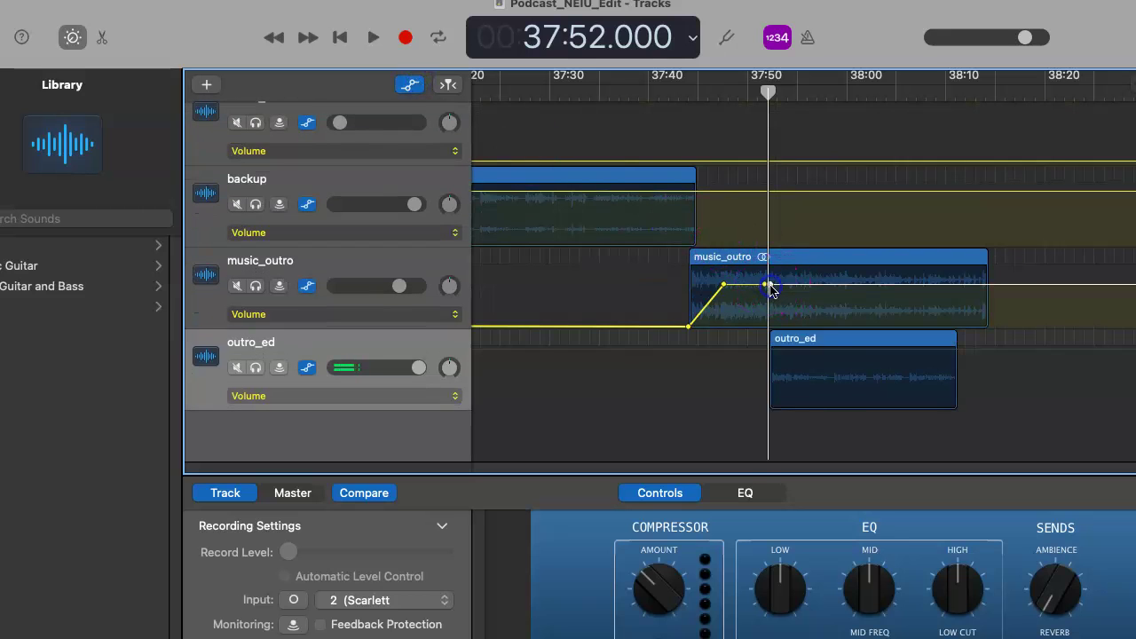
left_click(806, 381)
left_click_drag(821, 291, 824, 320)
left_click_drag(955, 284, 955, 313)
left_click(773, 317)
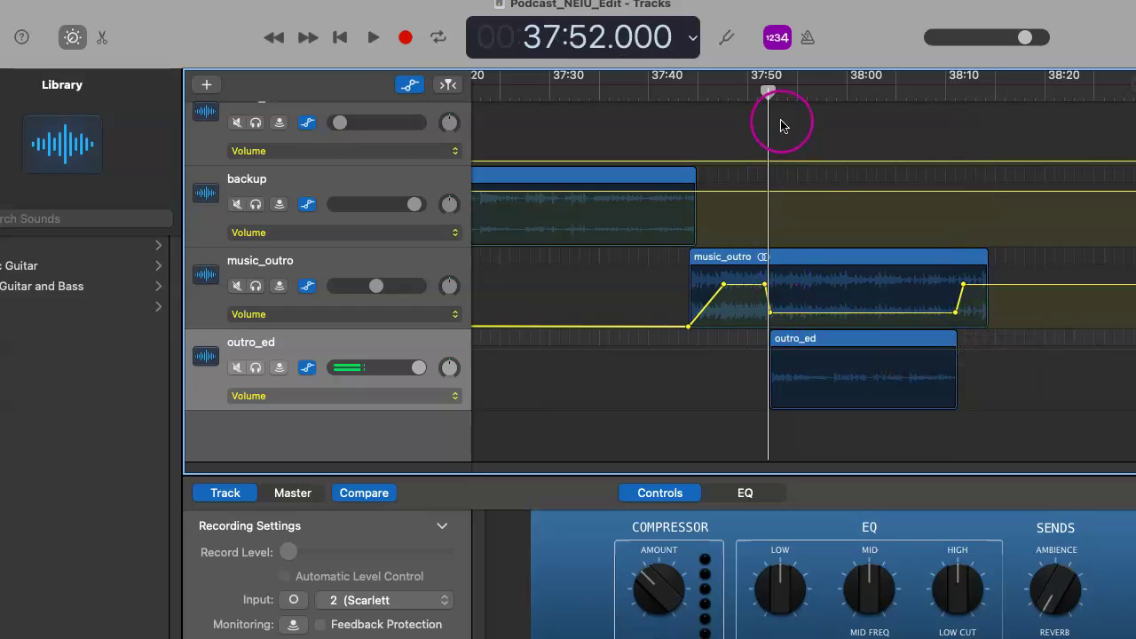
left_click_drag(768, 94, 769, 93)
left_click(785, 319)
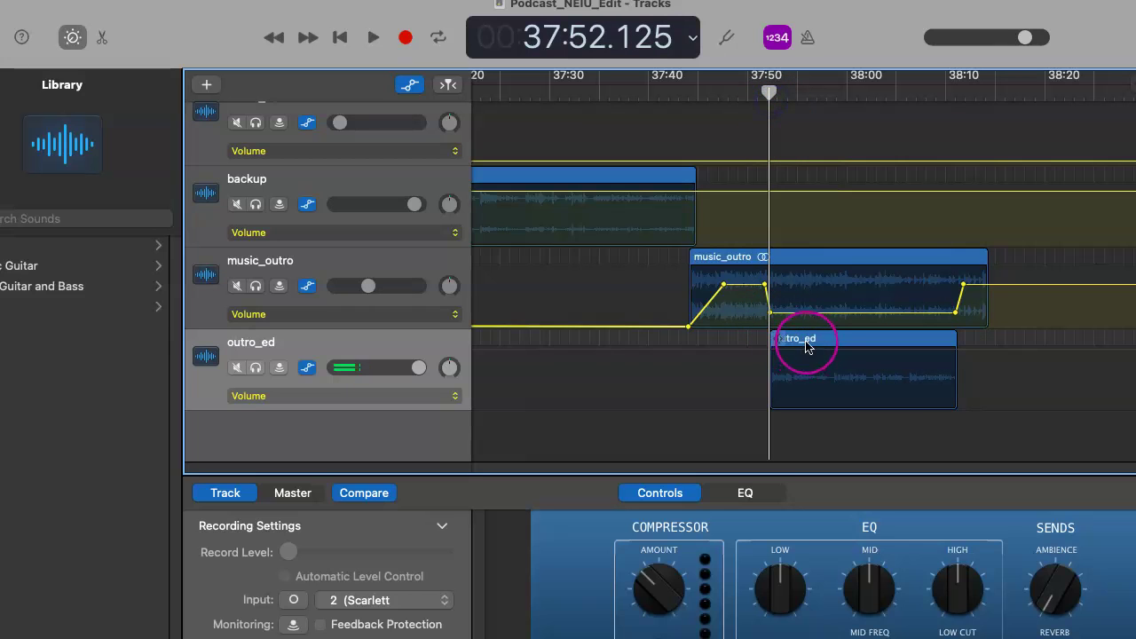
left_click(409, 84)
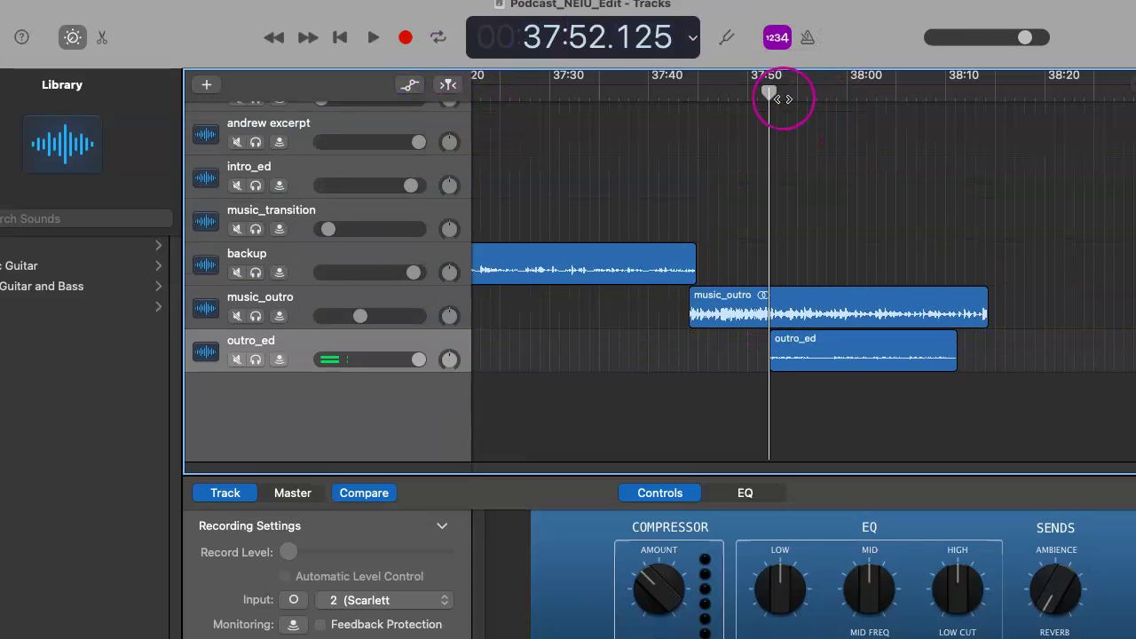
- Play from 37:51 to 38:06 to hear the duck, then show the volume automation again
left_click_drag(772, 94, 760, 104)
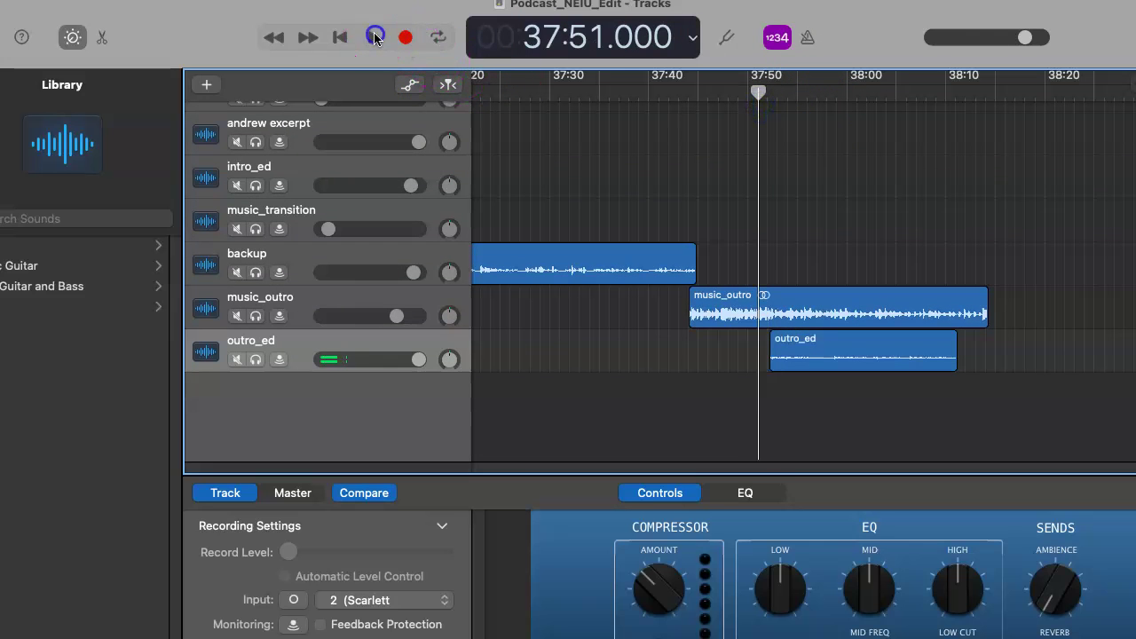
left_click(373, 37)
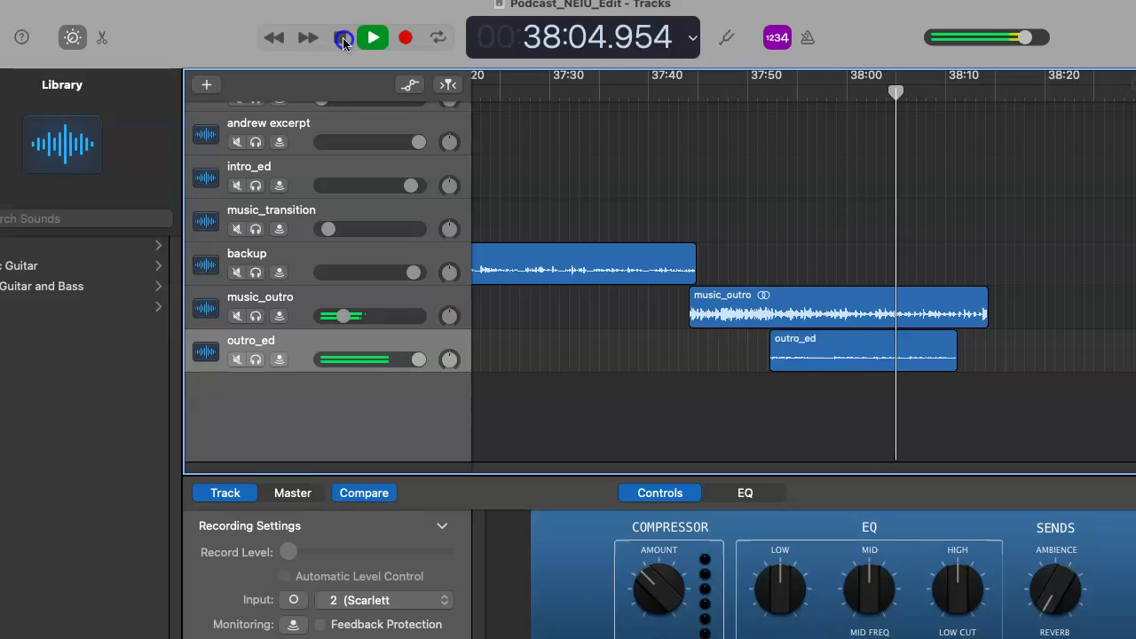
left_click(343, 40)
left_click(409, 84)
- Drop music_outro's last volume point to -∞ dB at 38:13.706, keeping the ducked point near 38:10
left_click(981, 293)
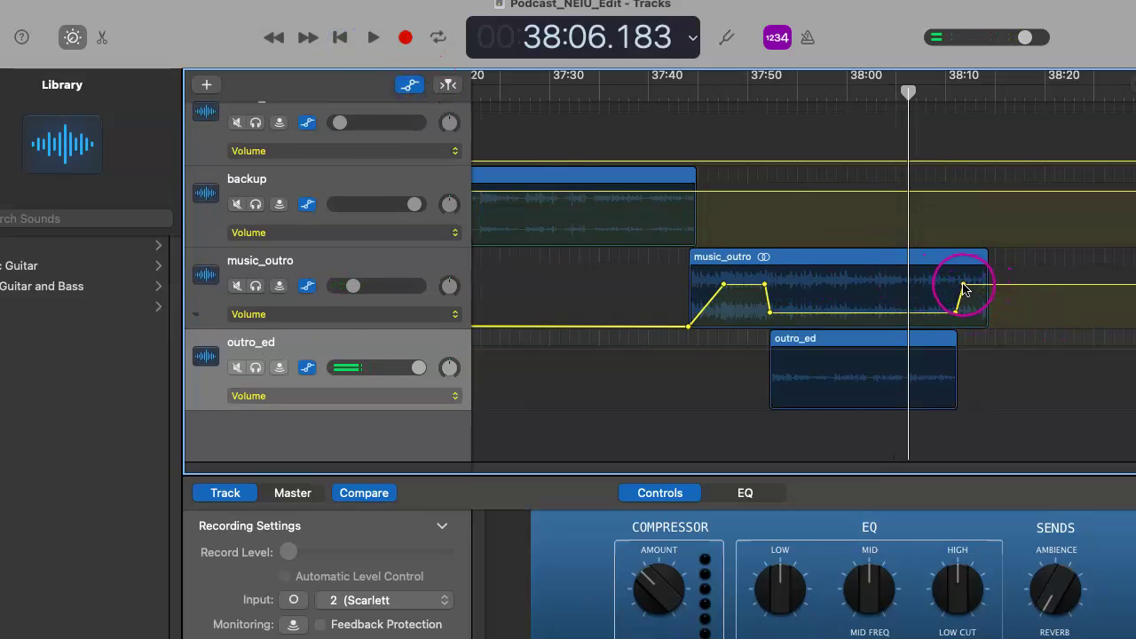
left_click(965, 290)
left_click_drag(968, 291, 954, 314)
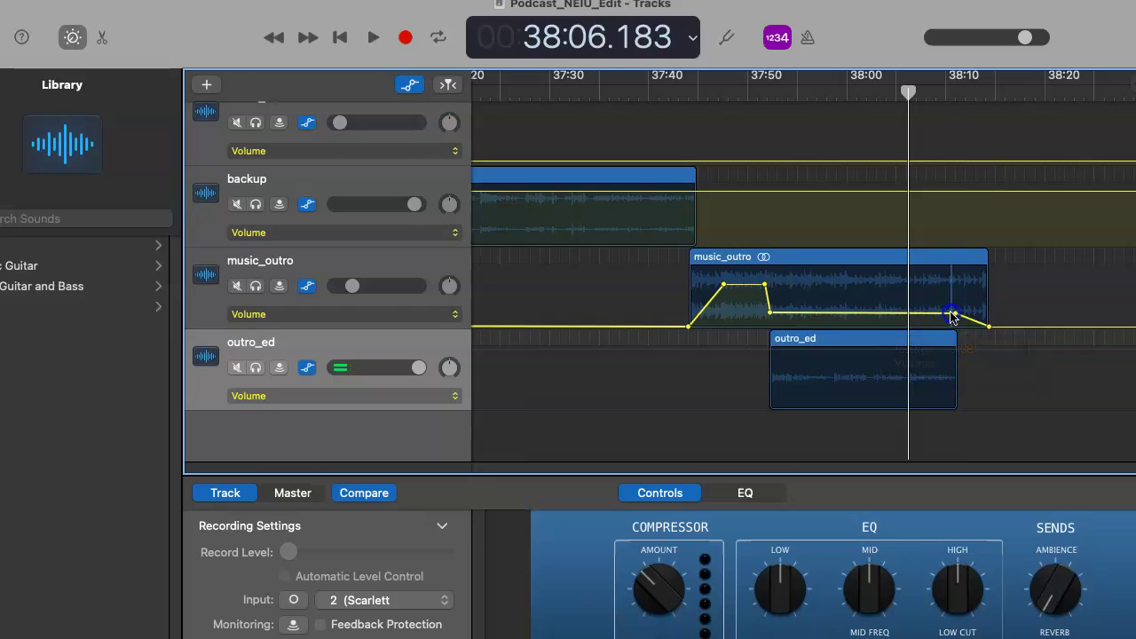
left_click_drag(956, 316, 952, 314)
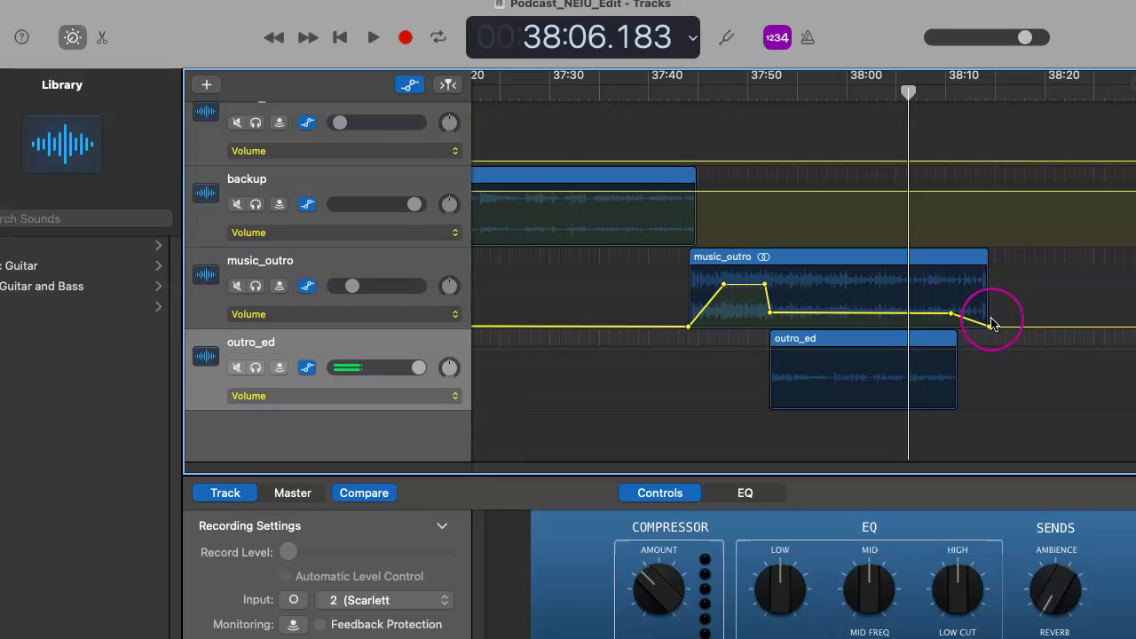
left_click(961, 308)
left_click_drag(992, 331, 982, 327)
left_click(951, 317)
left_click(960, 234)
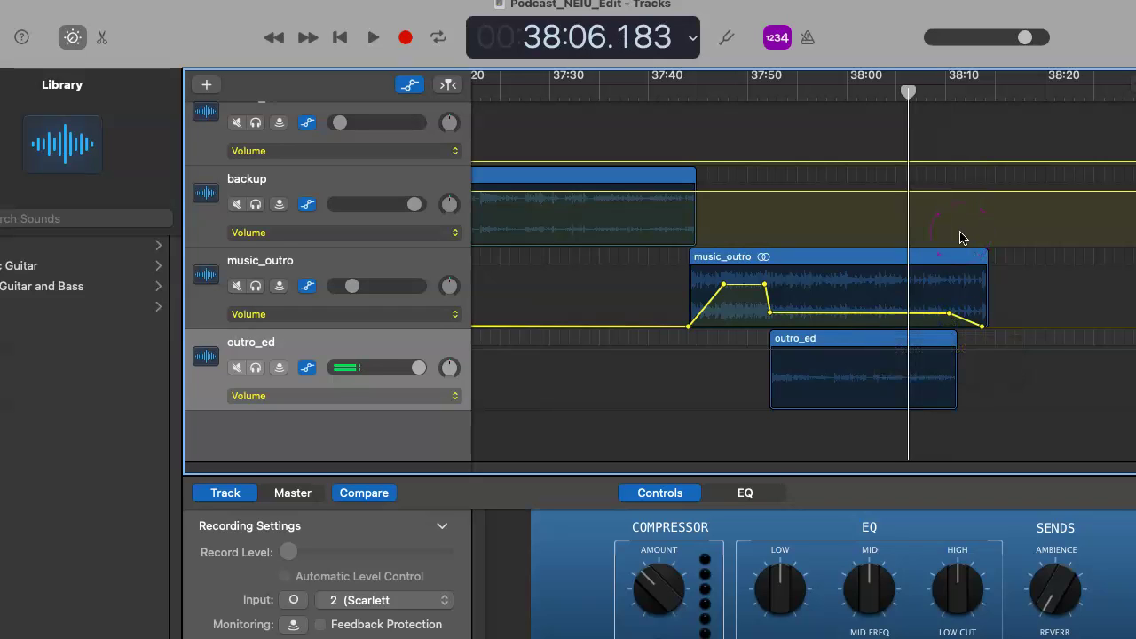
left_click(950, 317)
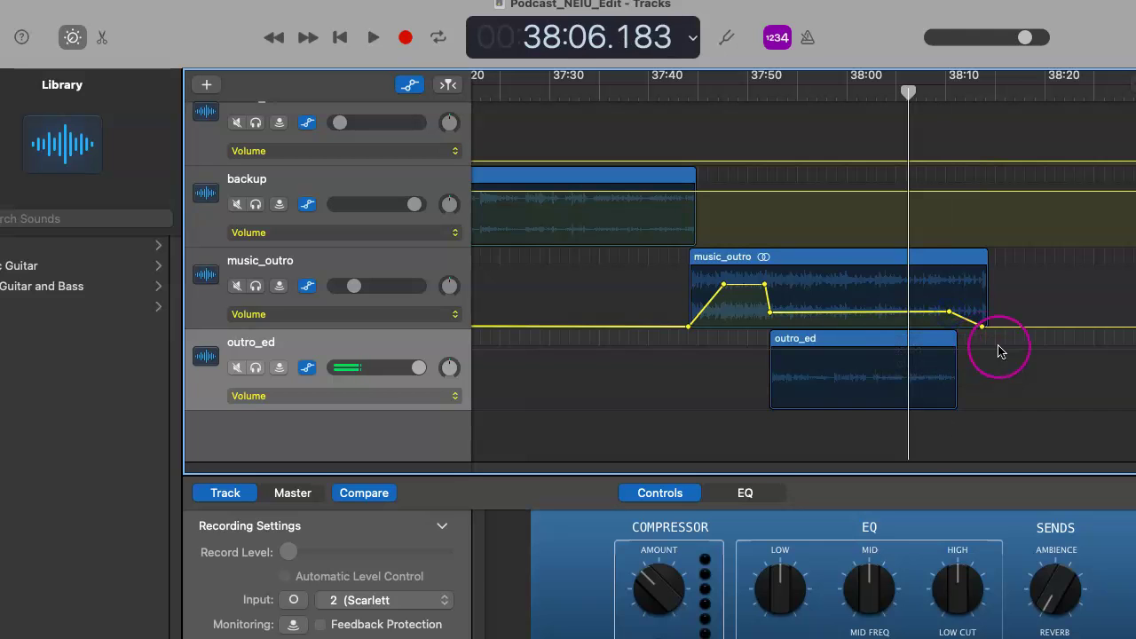
- Hide the automation and play the ending through to 38:14.448 to hear the fade-out
left_click(417, 89)
left_click(371, 37)
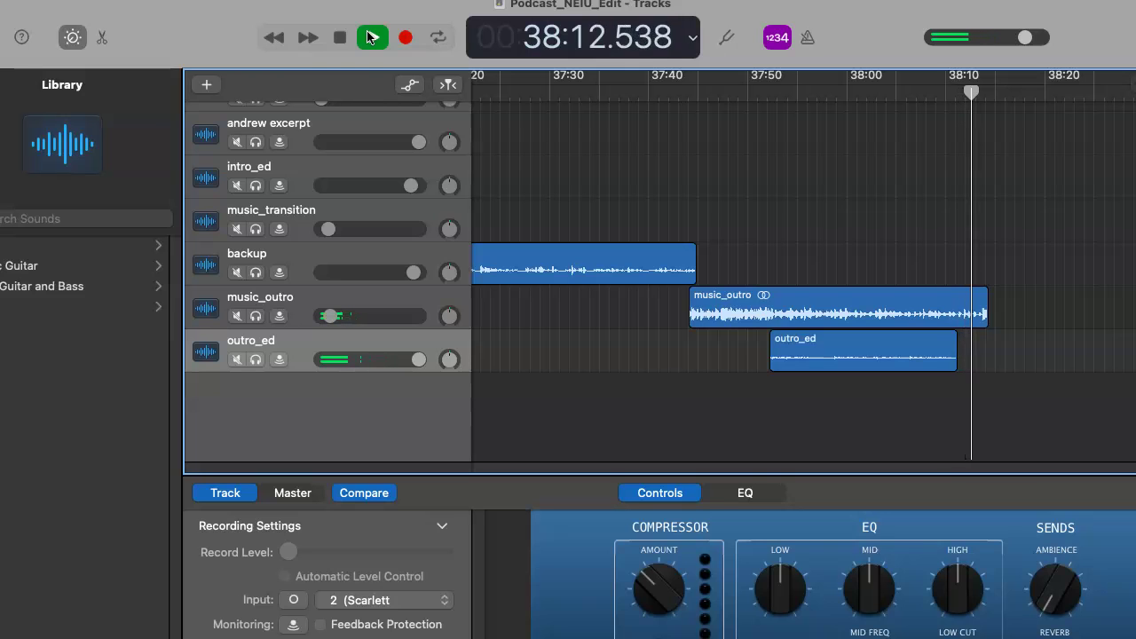
left_click(341, 41)
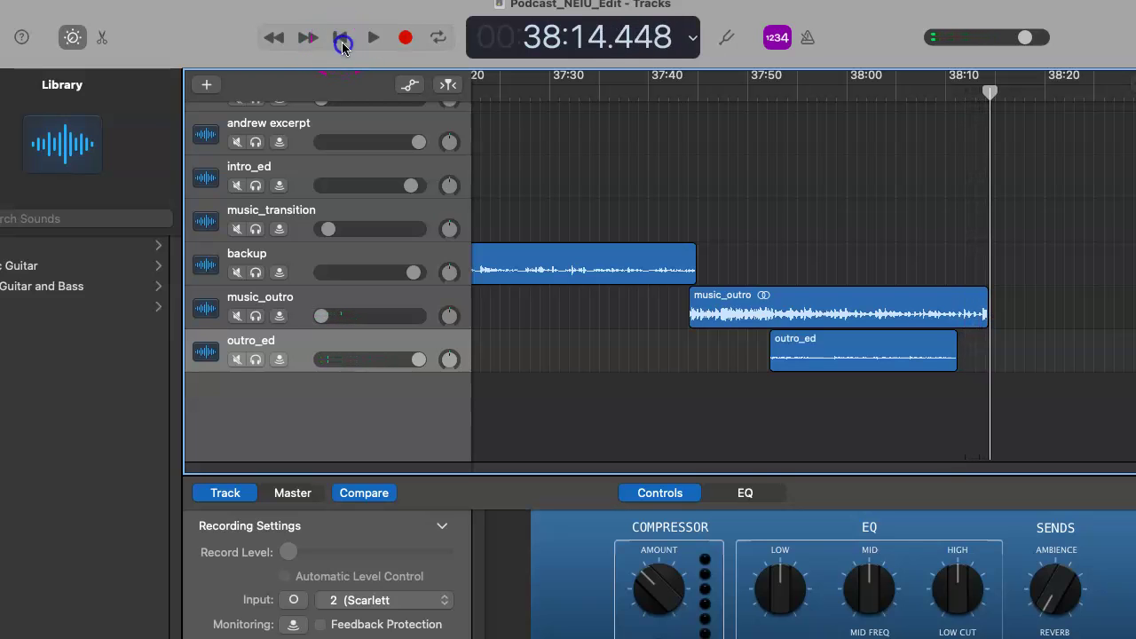